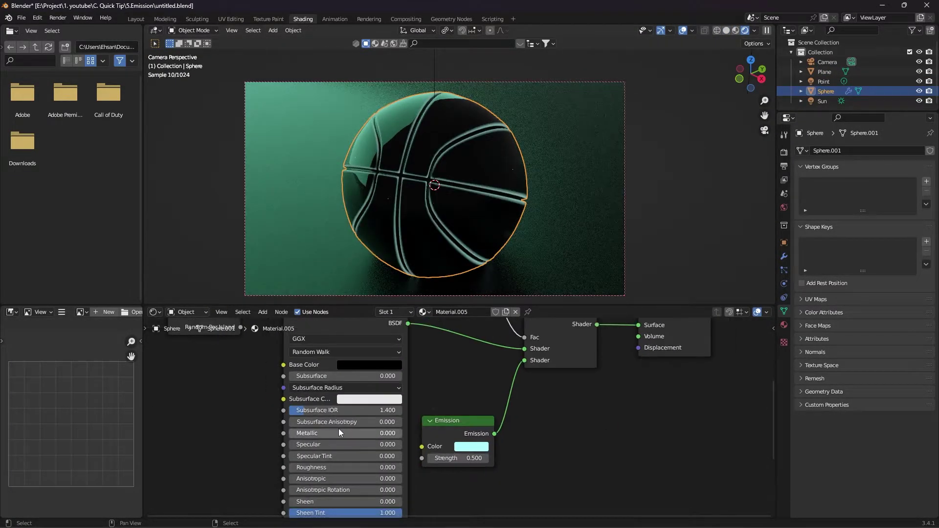
{"action": "scroll", "coordinate": [339, 433], "scroll_direction": "down", "scroll_amount": 1}
Step: Raise the material's Metallic value to about 0.5
{"action": "left_click_drag", "start_coordinate": [339, 396], "coordinate": [362, 397]}
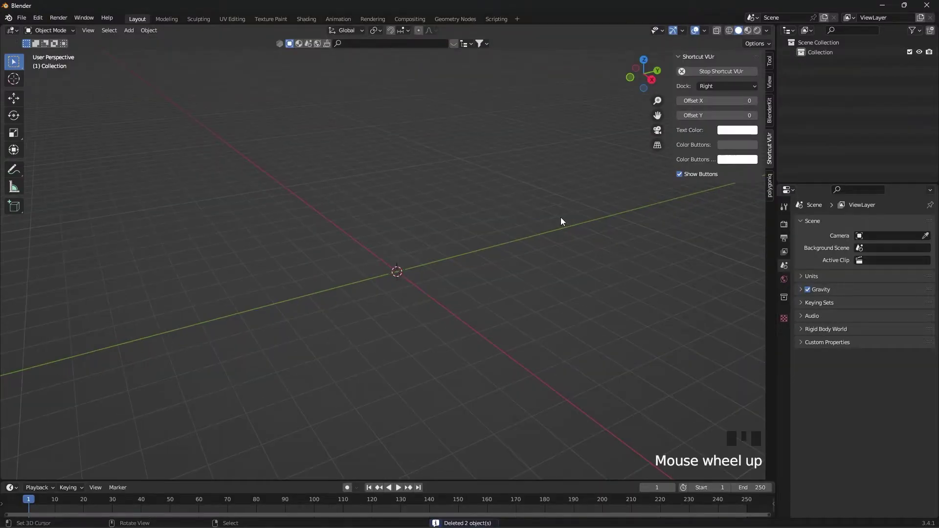
{"action": "scroll", "coordinate": [558, 222], "scroll_direction": "up", "scroll_amount": 10}
Step: Add a UV sphere and insert two centred edge loops, viewed from the top
{"action": "key", "text": "shift+a"}
{"action": "mouse_move", "coordinate": [524, 248]}
{"action": "left_click", "coordinate": [575, 277]}
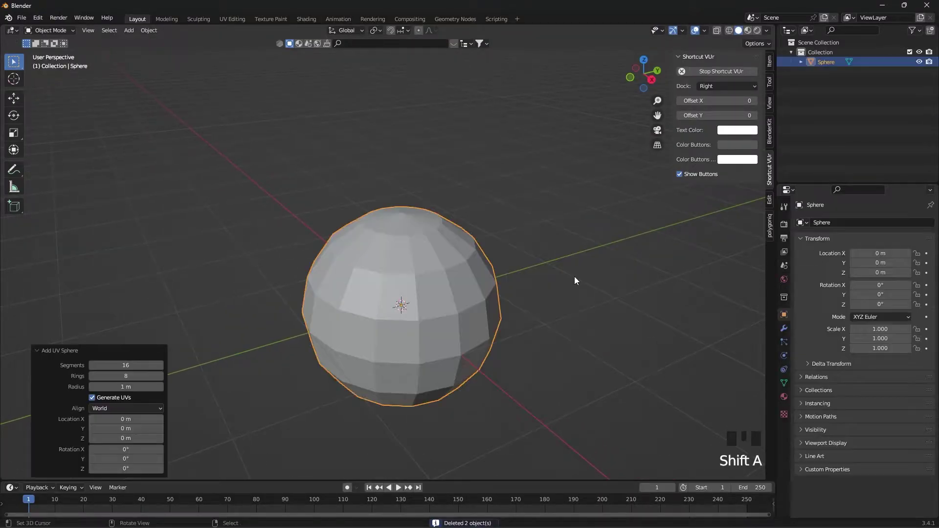
{"action": "key", "text": "Tab"}
{"action": "key", "text": "KP_7"}
{"action": "right_click", "coordinate": [481, 292]}
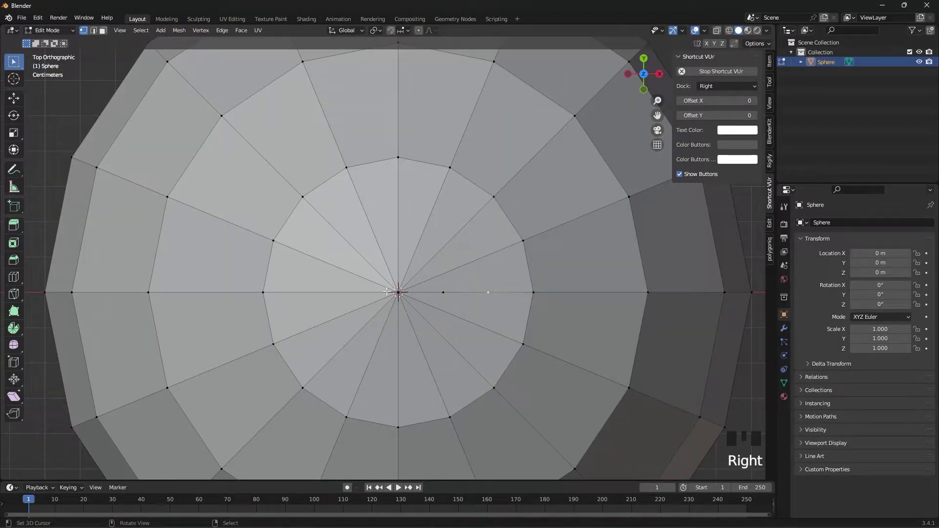
{"action": "left_click", "coordinate": [326, 293]}
{"action": "right_click", "coordinate": [483, 373]}
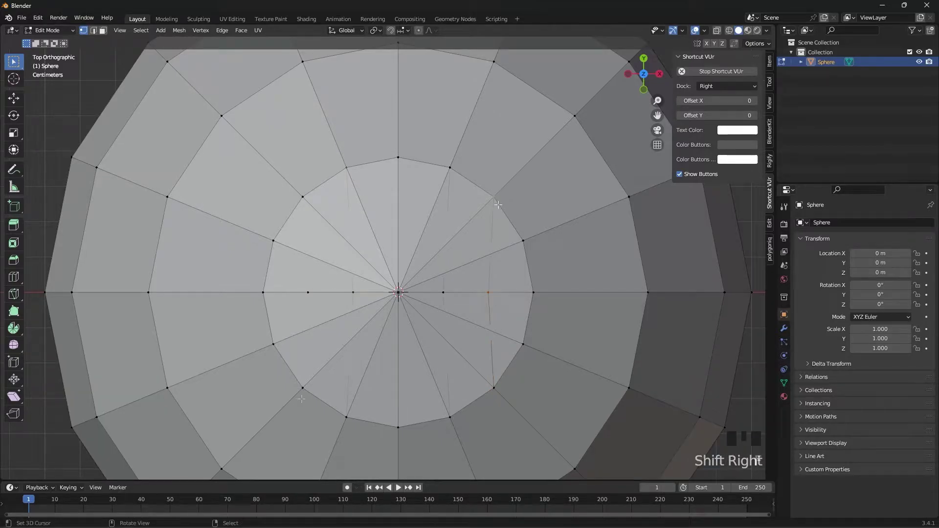
Step: Delete the sphere's top cap edges and box-select its bottom half for removal
{"action": "key", "text": "2"}
{"action": "right_click", "coordinate": [485, 257]}
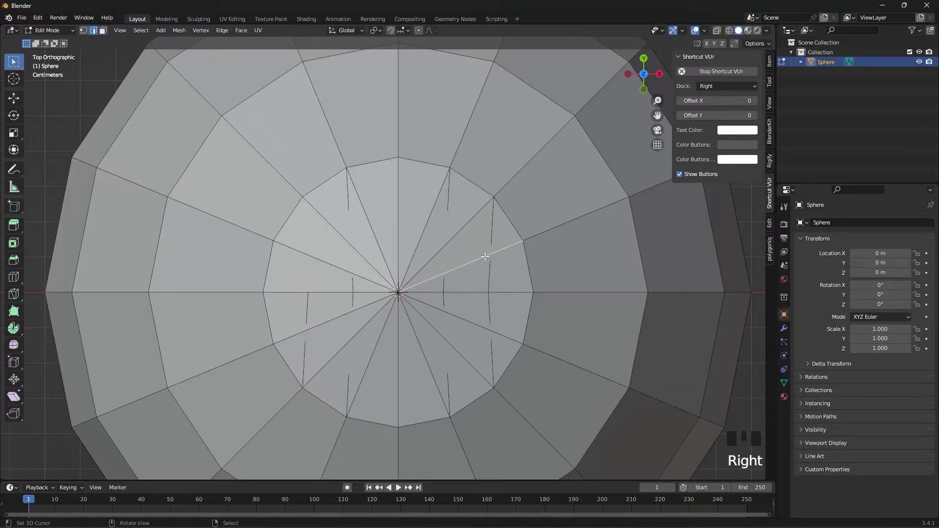
{"action": "key", "text": "Delete"}
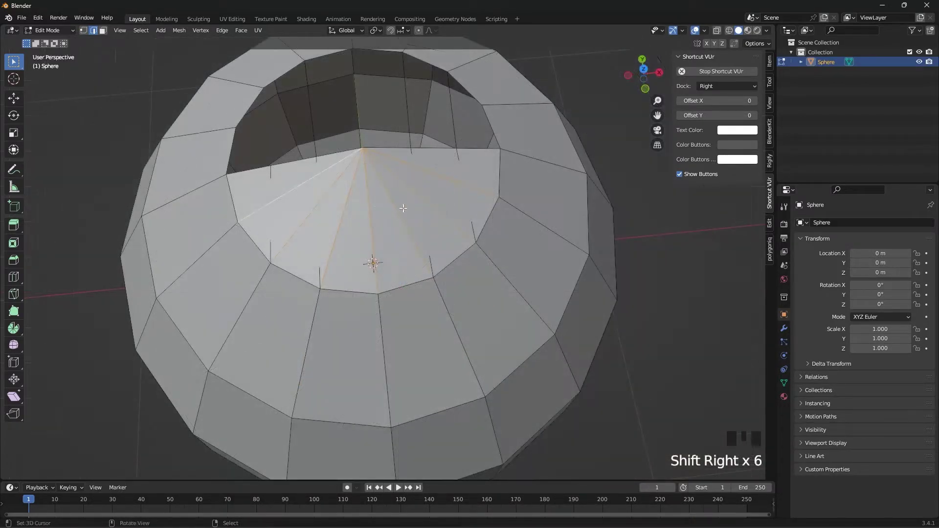
{"action": "key", "text": "Delete"}
{"action": "left_click", "coordinate": [453, 176]}
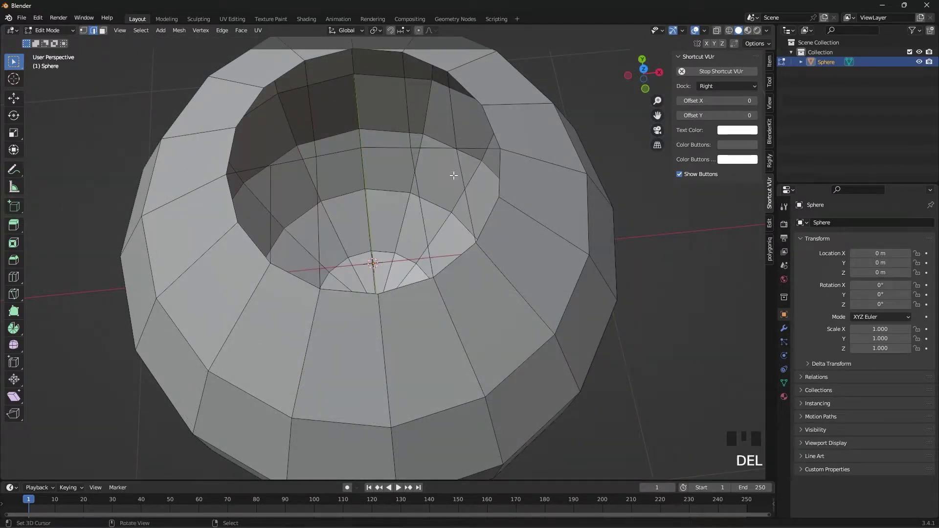
{"action": "left_click_drag", "start_coordinate": [629, 179], "coordinate": [185, 330]}
{"action": "key", "text": "Delete"}
Step: Delete the bottom-half faces and recentre the dome in top view with edge select
{"action": "left_click", "coordinate": [574, 166]}
{"action": "key", "text": "KP_7"}
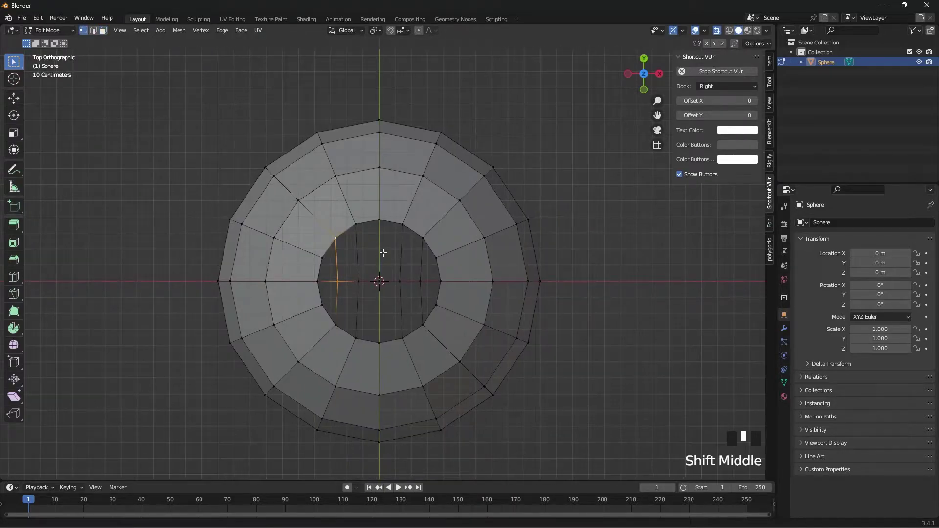
{"action": "middle_click_drag", "start_coordinate": [380, 281], "coordinate": [418, 250], "text": "shift"}
{"action": "key", "text": "2"}
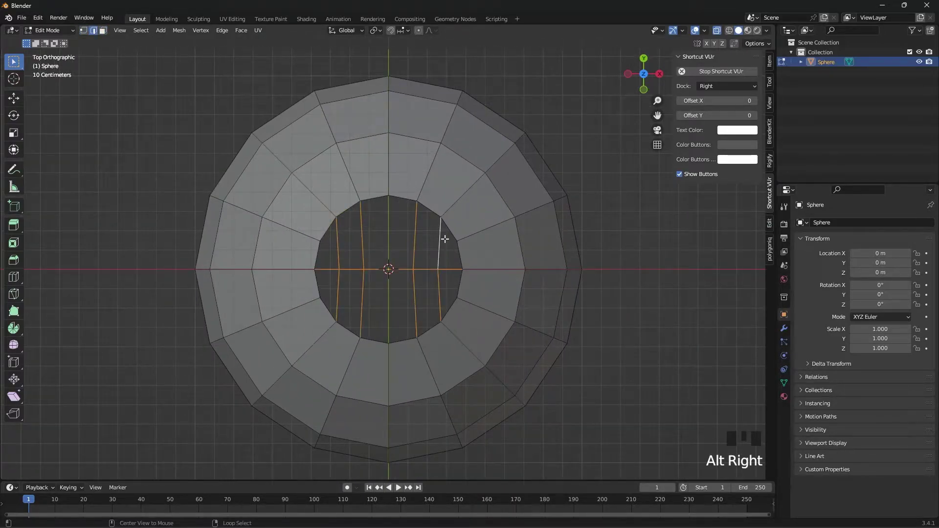
Step: Fill the inner opening with a face and bevel the seam edges
{"action": "key", "text": "f"}
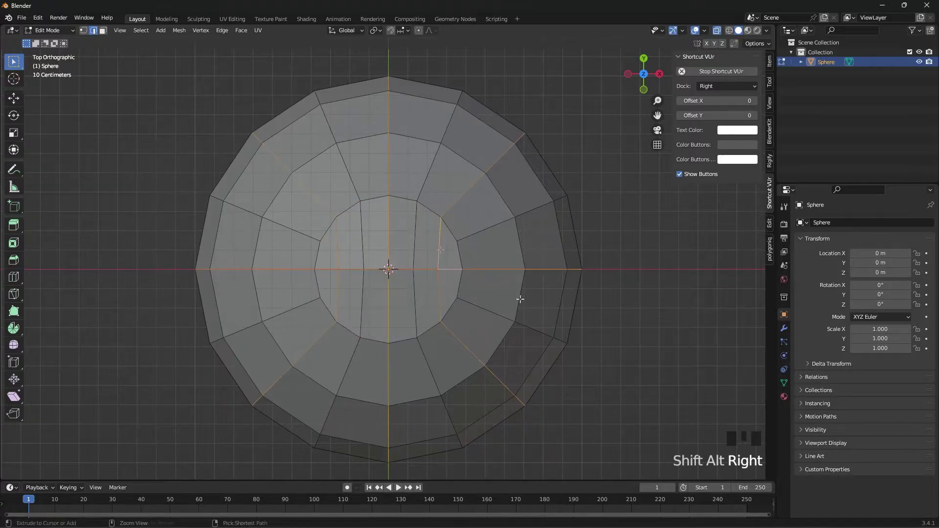
{"action": "key", "text": "ctrl+b"}
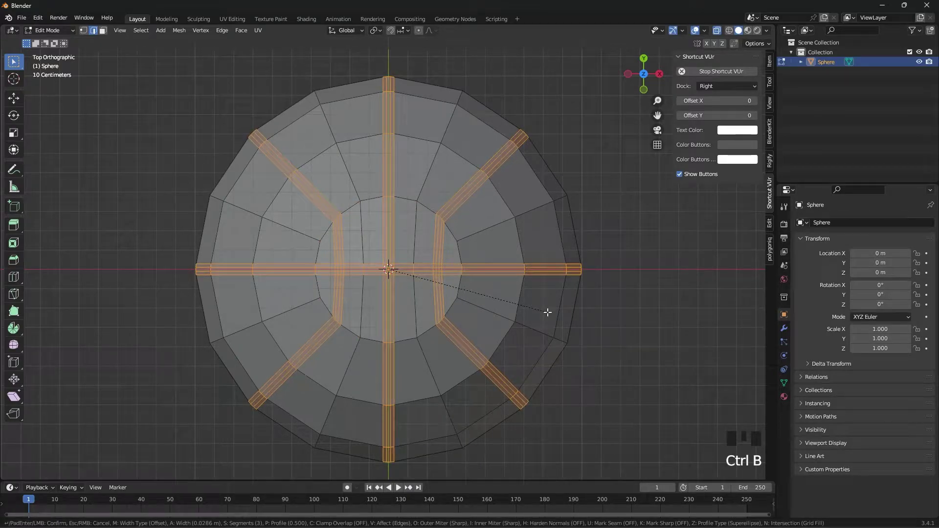
{"action": "left_click", "coordinate": [551, 314]}
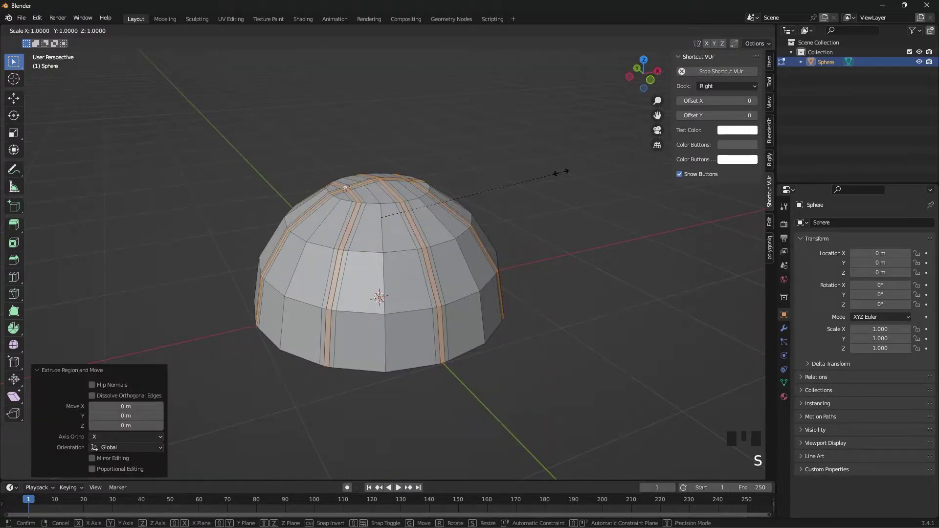
Step: Add a Mirror modifier on the Z axis only, with clipping enabled
{"action": "left_click", "coordinate": [734, 336]}
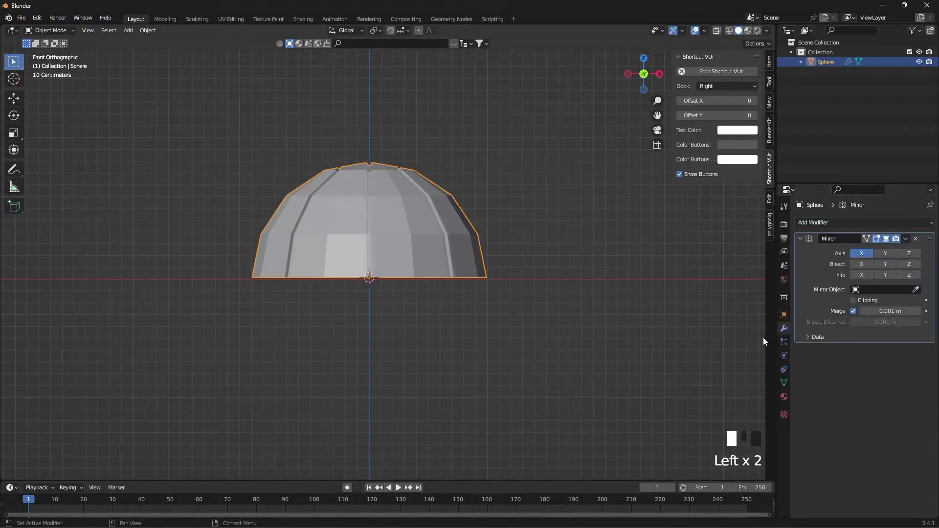
{"action": "left_click", "coordinate": [909, 252]}
{"action": "left_click", "coordinate": [861, 252]}
{"action": "left_click", "coordinate": [853, 300]}
Step: Add level-2 subdivision to the ball and shade it smooth
{"action": "key", "text": "ctrl+2"}
{"action": "mouse_move", "coordinate": [544, 205]}
{"action": "middle_mouse_down"}
{"action": "mouse_move", "coordinate": [461, 284]}
{"action": "mouse_move", "coordinate": [447, 266]}
{"action": "middle_mouse_up"}
{"action": "left_click", "coordinate": [446, 267]}
{"action": "key", "text": "space"}
{"action": "type", "text": "smo"}
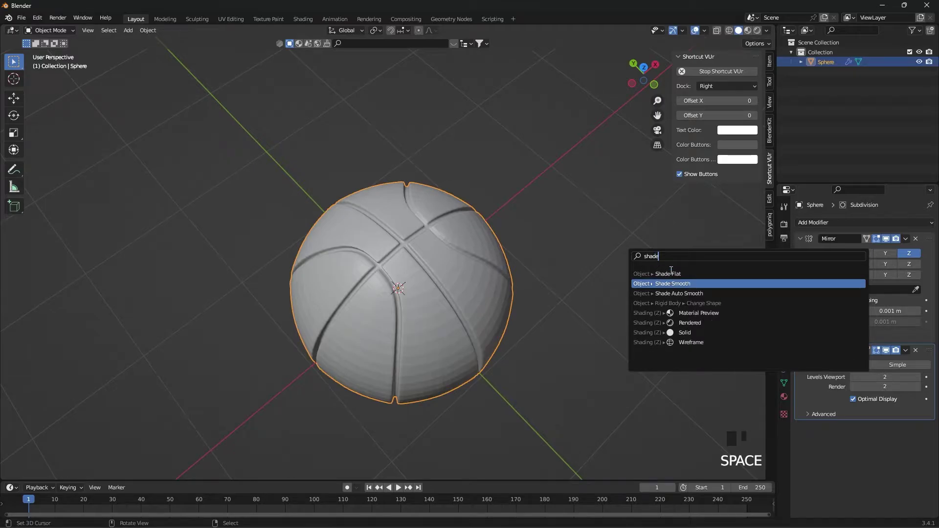
{"action": "left_click", "coordinate": [670, 276]}
{"action": "right_click", "coordinate": [670, 272]}
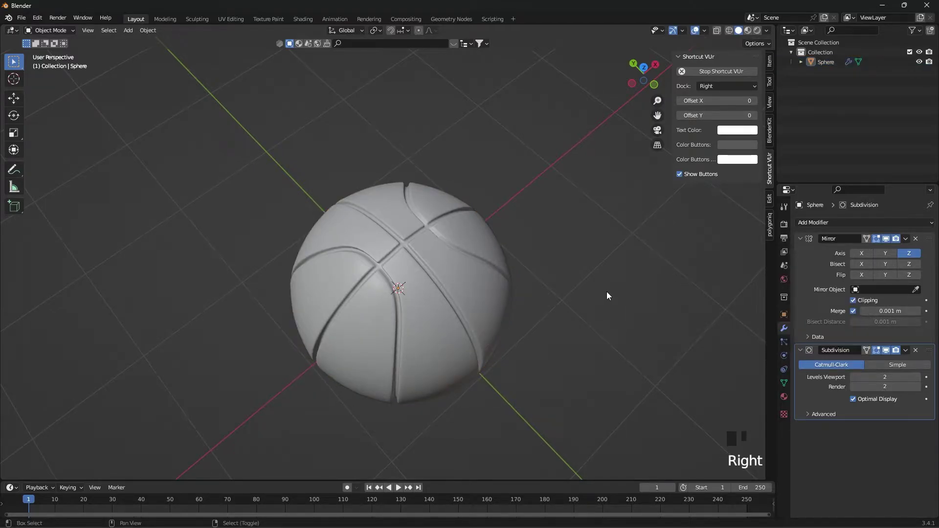
Step: Add a plane, scale it into a large floor, and start moving it along Z
{"action": "mouse_move", "coordinate": [606, 292]}
{"action": "middle_mouse_down", "text": "shift"}
{"action": "mouse_move", "coordinate": [562, 302]}
{"action": "mouse_move", "coordinate": [527, 288]}
{"action": "middle_mouse_up", "text": "shift"}
{"action": "scroll", "coordinate": [527, 288], "scroll_direction": "down", "scroll_amount": 3}
{"action": "key", "text": "shift+a"}
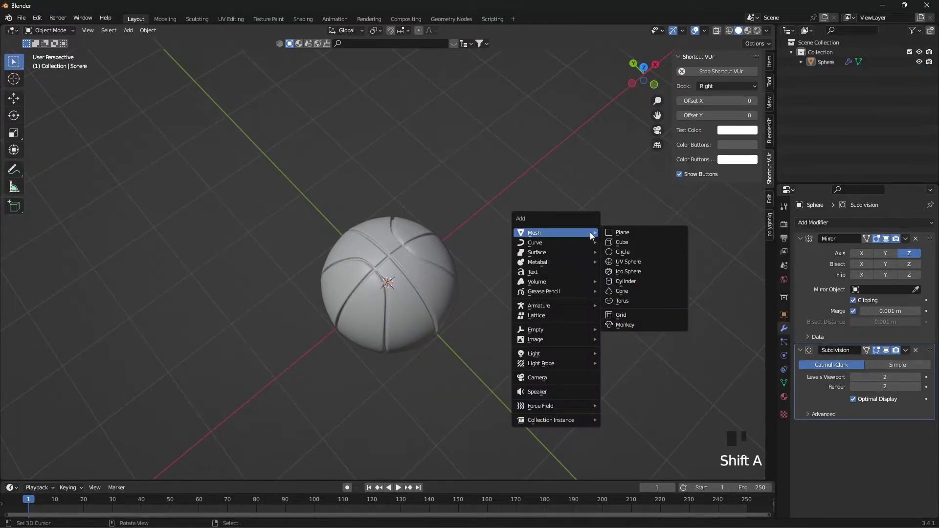
{"action": "left_click", "coordinate": [628, 233]}
{"action": "key", "text": "s"}
{"action": "left_click", "coordinate": [493, 242]}
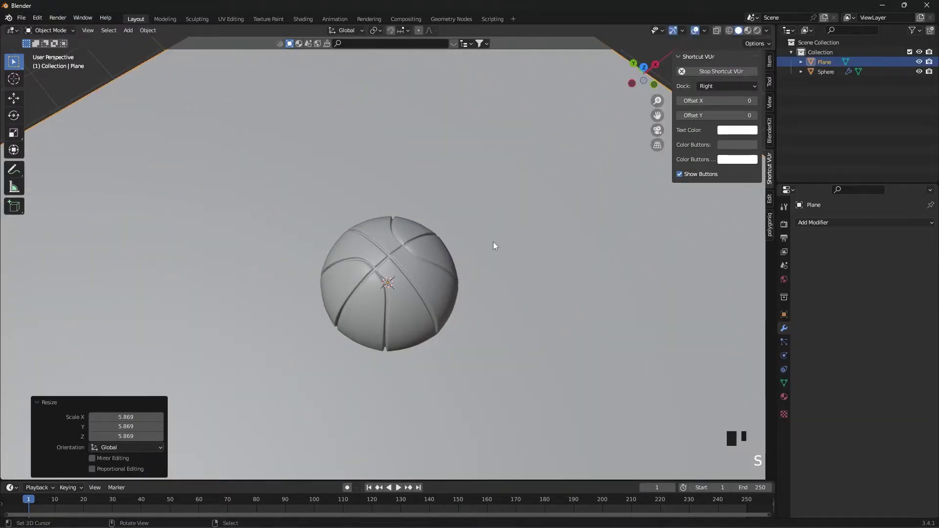
{"action": "scroll", "coordinate": [494, 241], "scroll_direction": "down", "scroll_amount": 5}
{"action": "key", "text": "g"}
{"action": "key", "text": "z"}
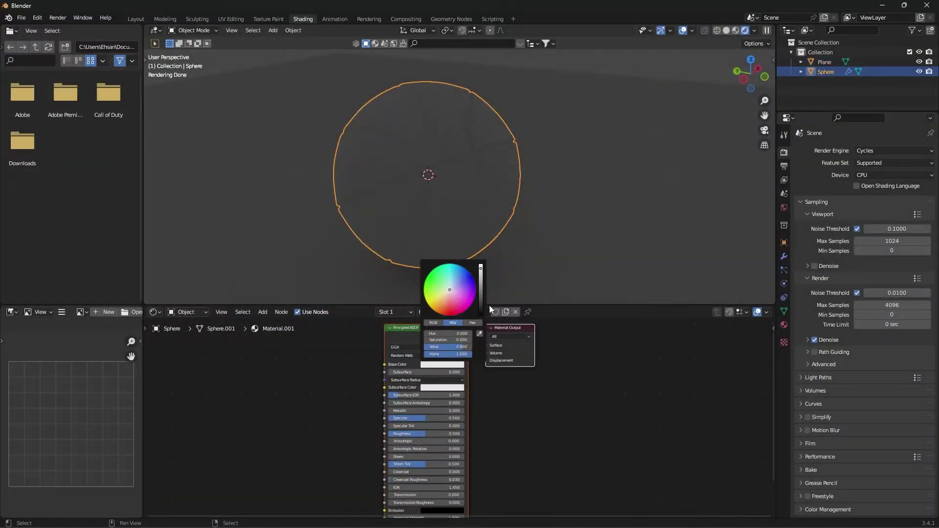
Step: Insert a Mix Shader on the Principled BSDF-to-Material Output link
{"action": "left_click_drag", "start_coordinate": [487, 360], "coordinate": [514, 356]}
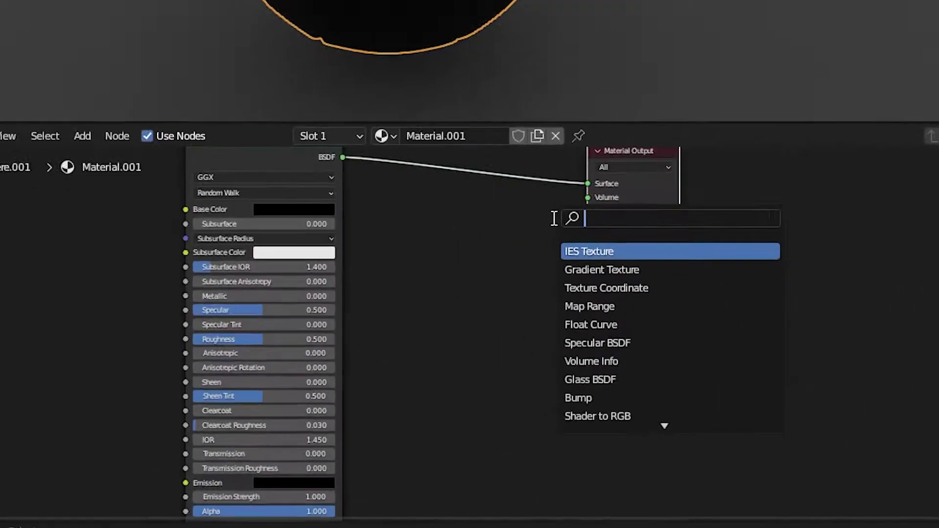
{"action": "type", "text": "shade"}
{"action": "key", "text": "Down"}
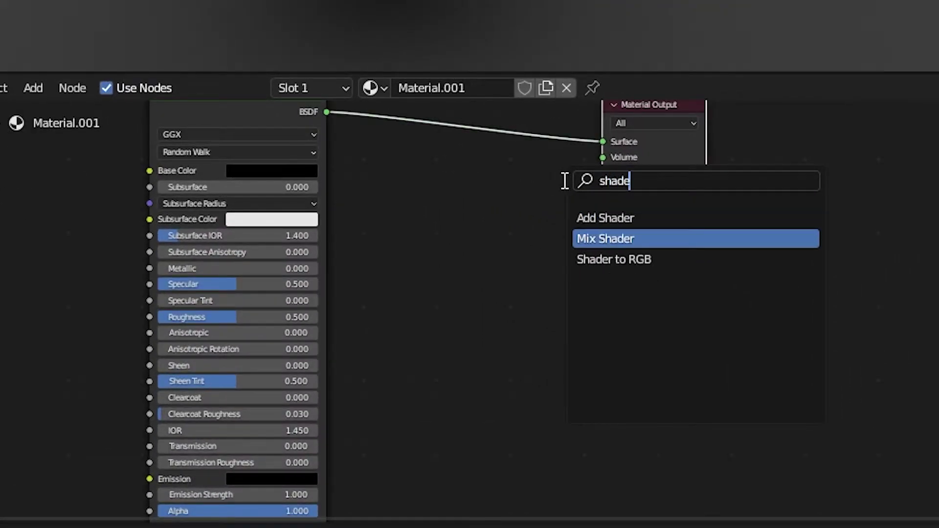
{"action": "key", "text": "Return"}
{"action": "left_click", "coordinate": [560, 180]}
Step: Add an Emission node below the Mix Shader
{"action": "key", "text": "shift+a"}
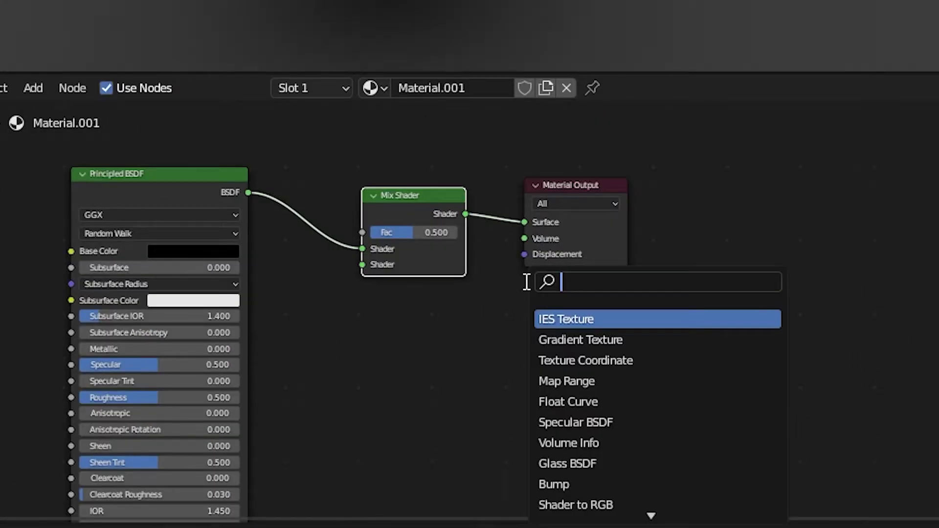
{"action": "type", "text": "em"}
{"action": "key", "text": "Return"}
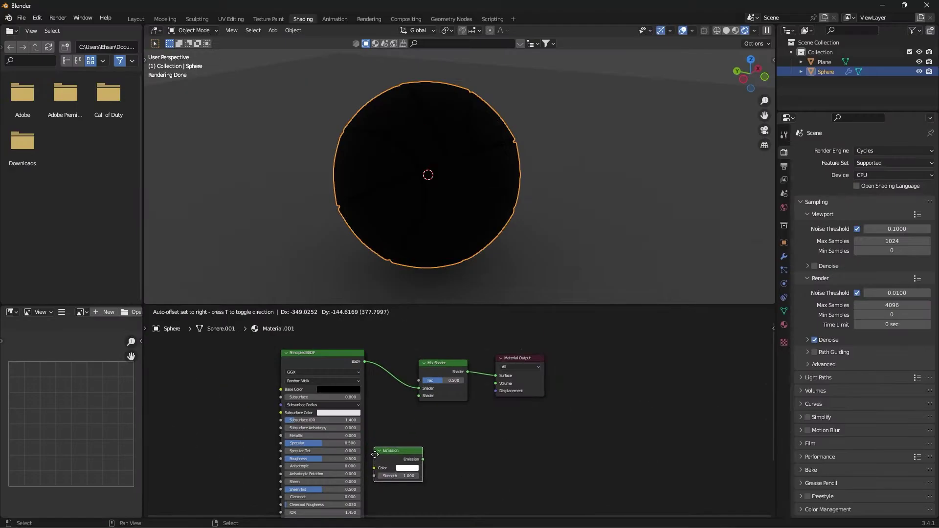
{"action": "left_click", "coordinate": [426, 473]}
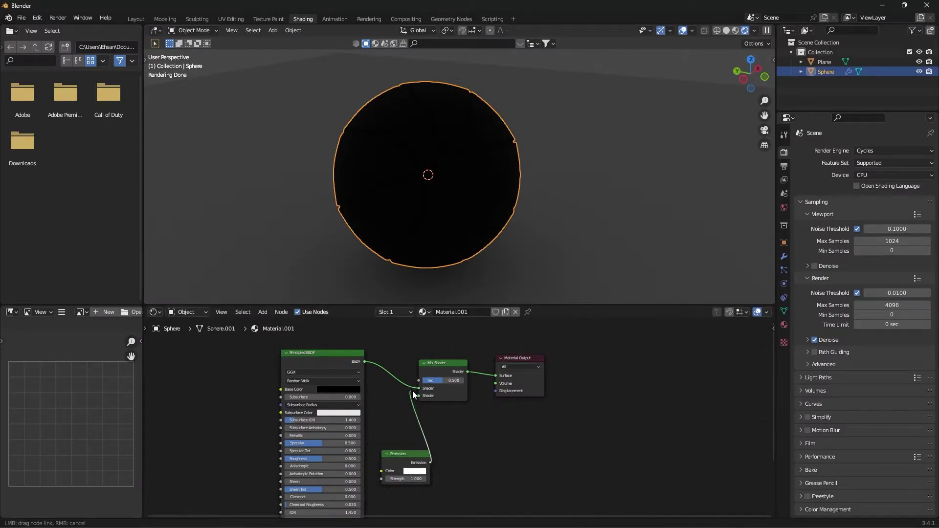
Step: Wire Emission into the Mix Shader's second input and a new ColorRamp into its Fac
{"action": "left_click_drag", "start_coordinate": [413, 394], "coordinate": [417, 392]}
{"action": "key", "text": "shift+a"}
{"action": "type", "text": "co"}
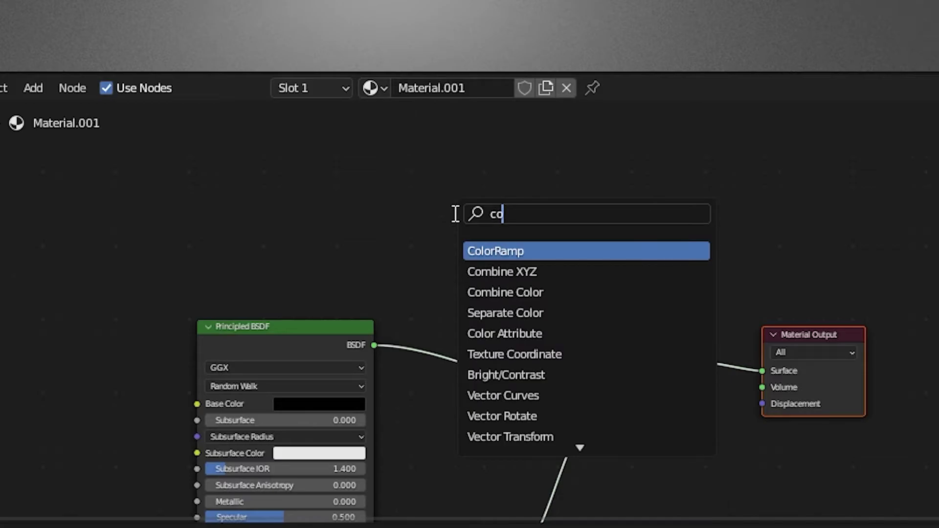
{"action": "type", "text": "lo"}
{"action": "key", "text": "Return"}
{"action": "left_click", "coordinate": [320, 177]}
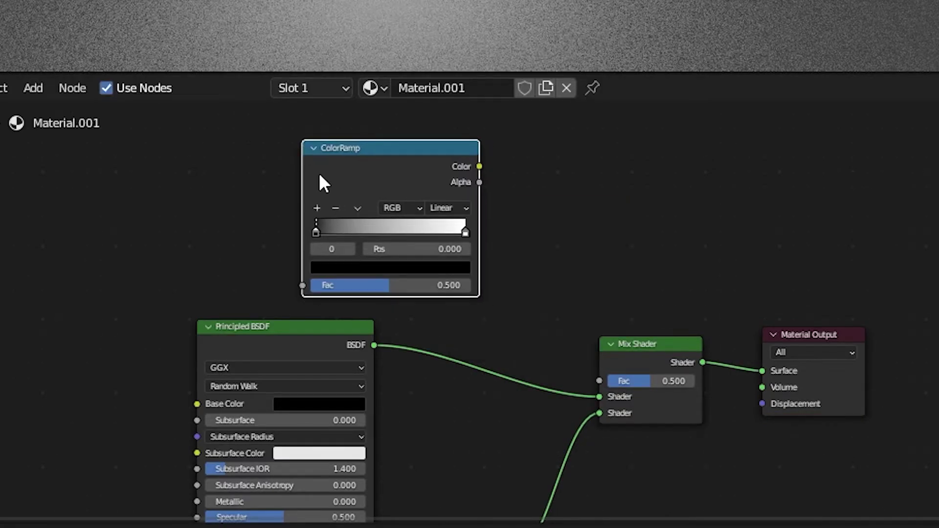
{"action": "left_click_drag", "start_coordinate": [583, 385], "coordinate": [599, 381]}
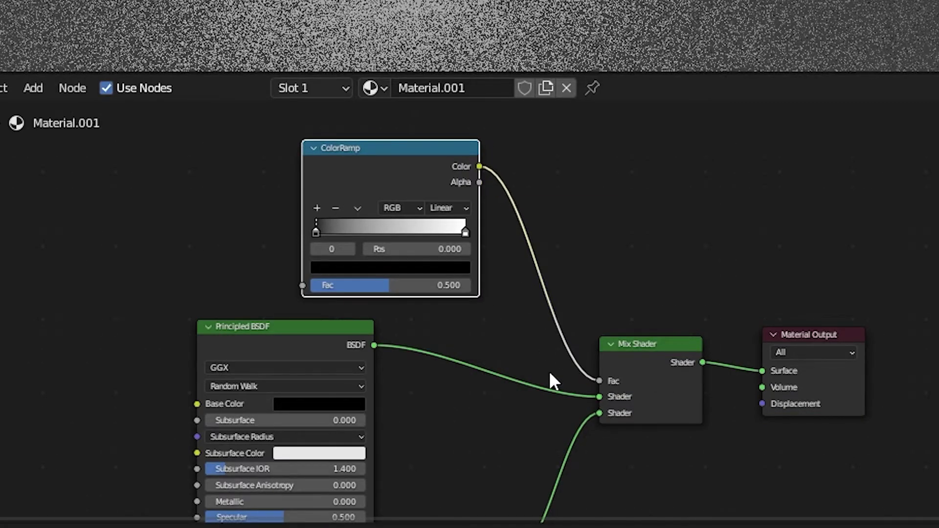
Step: Add a Geometry node and link its Pointiness to the ColorRamp Fac
{"action": "key", "text": "shift+a"}
{"action": "type", "text": "ge"}
{"action": "key", "text": "Return"}
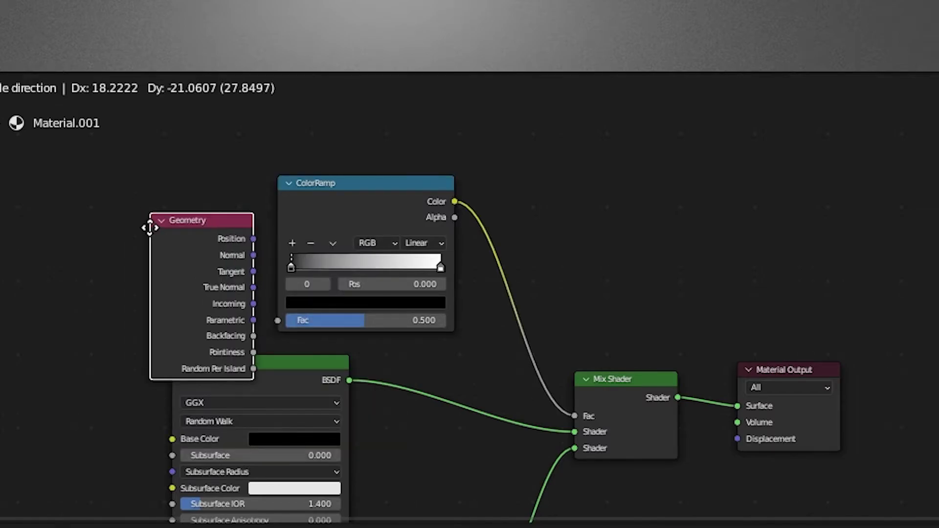
{"action": "left_click", "coordinate": [126, 238]}
{"action": "mouse_move", "coordinate": [276, 321]}
{"action": "left_mouse_down"}
{"action": "mouse_move", "coordinate": [257, 330]}
{"action": "mouse_move", "coordinate": [213, 316]}
{"action": "left_mouse_up"}
{"action": "left_click", "coordinate": [155, 182]}
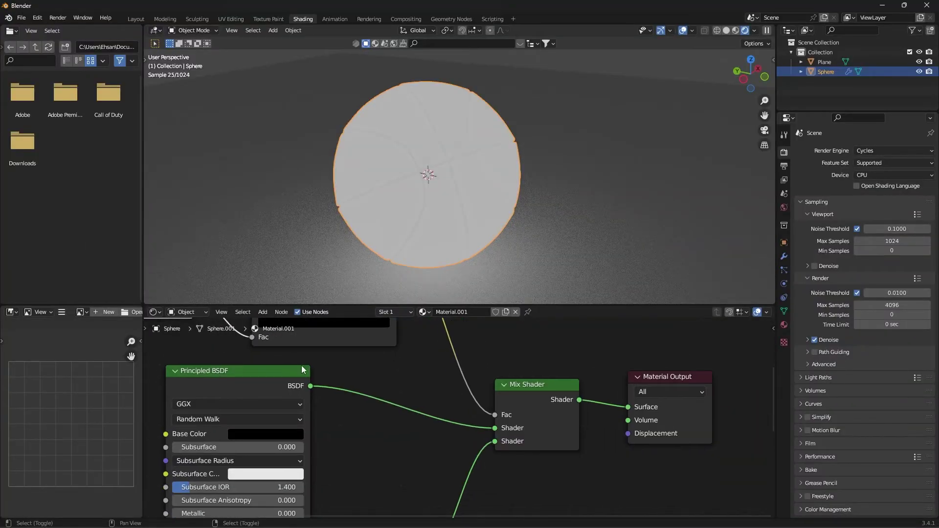
Step: Move the ColorRamp black stop to about 0.51 so only the seams glow
{"action": "middle_click_drag", "start_coordinate": [302, 365], "coordinate": [374, 433]}
{"action": "scroll", "coordinate": [374, 432], "scroll_direction": "up", "scroll_amount": 2}
{"action": "scroll", "coordinate": [385, 454], "scroll_direction": "up", "scroll_amount": 1}
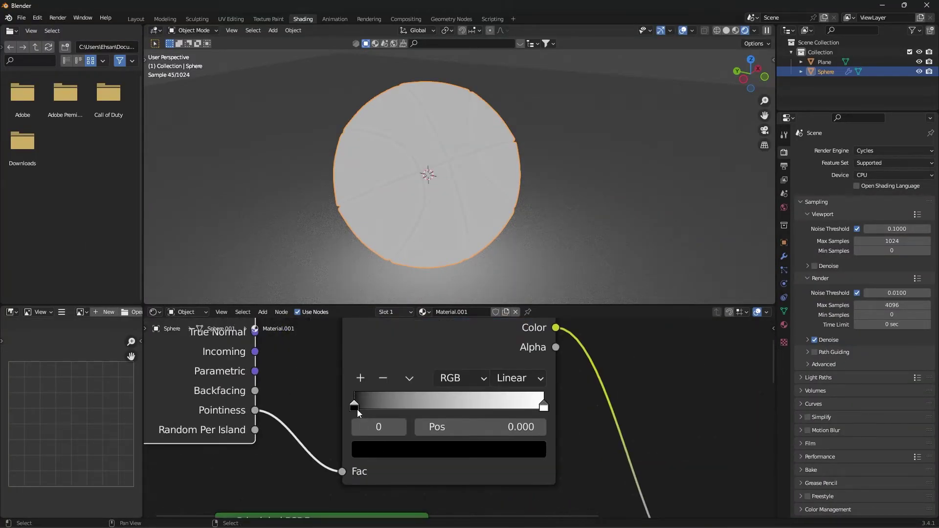
{"action": "left_click_drag", "start_coordinate": [365, 408], "coordinate": [462, 412]}
{"action": "scroll", "coordinate": [462, 412], "scroll_direction": "down", "scroll_amount": 2}
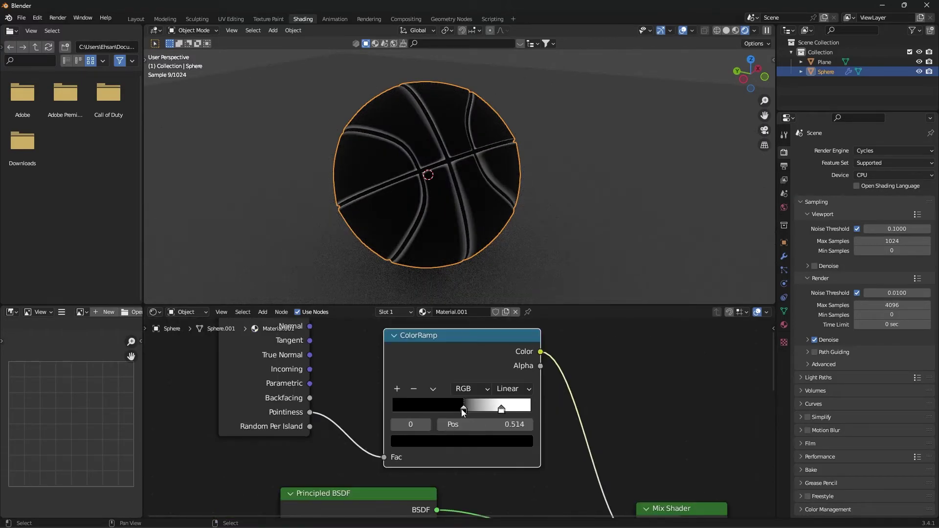
{"action": "middle_click_drag", "start_coordinate": [485, 426], "coordinate": [444, 385]}
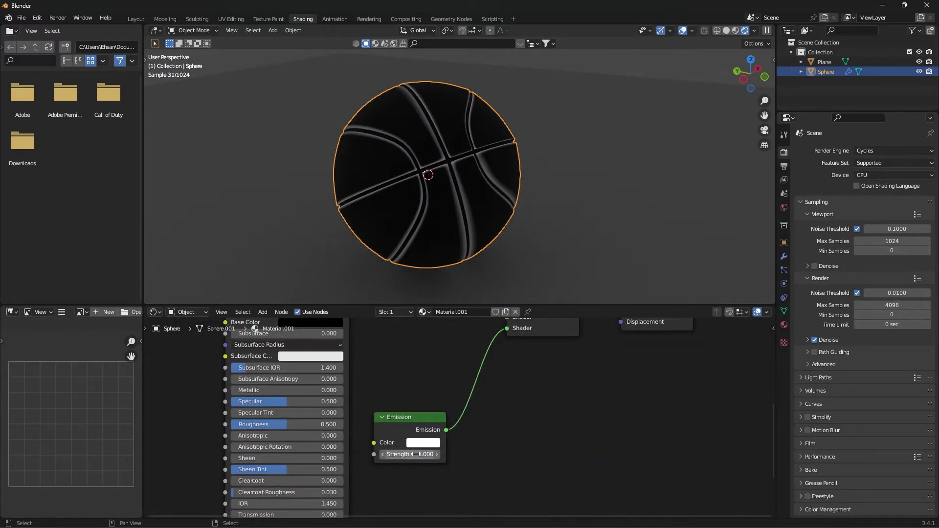
Step: Set Emission Strength to 4.7 and the emission colour to cyan
{"action": "left_click_drag", "start_coordinate": [402, 455], "coordinate": [433, 454]}
{"action": "left_click", "coordinate": [417, 446]}
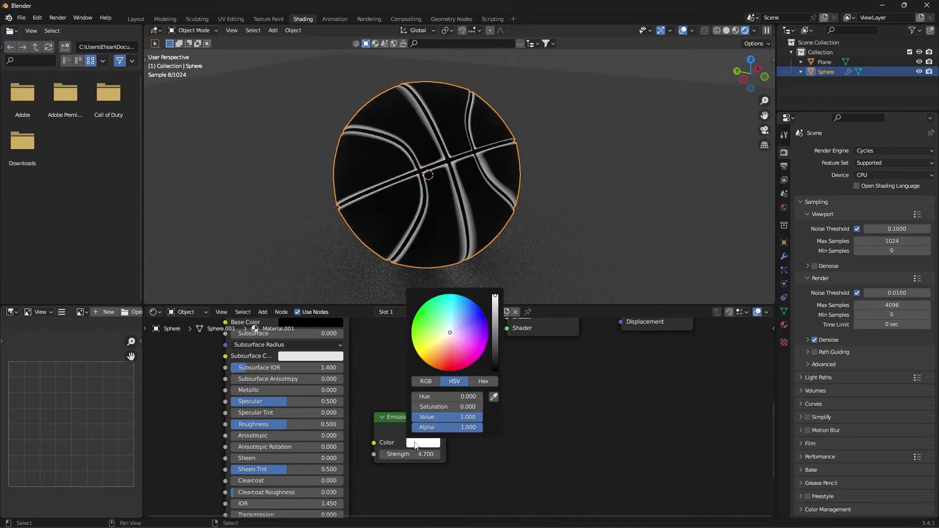
{"action": "left_click_drag", "start_coordinate": [461, 324], "coordinate": [453, 302]}
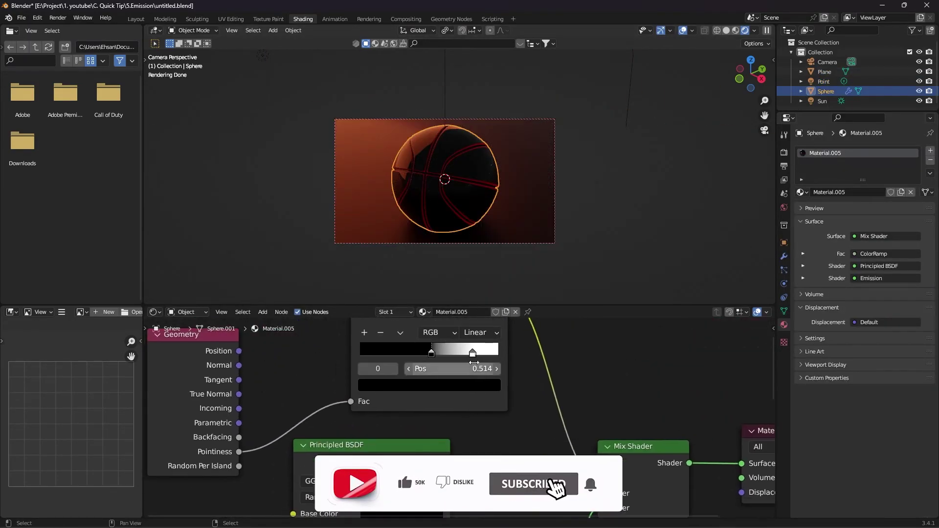
Step: Nudge the ColorRamp's white stop to a slightly new position
{"action": "left_click_drag", "start_coordinate": [432, 351], "coordinate": [436, 354]}
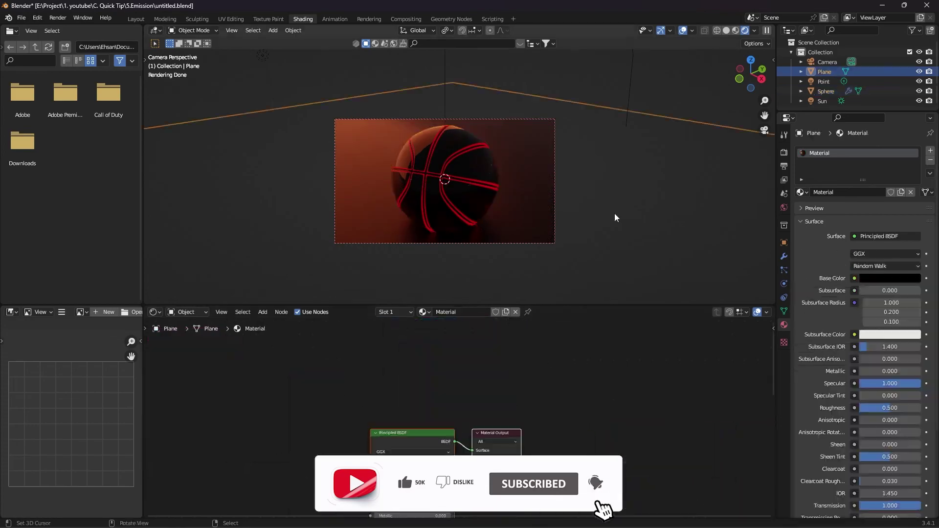